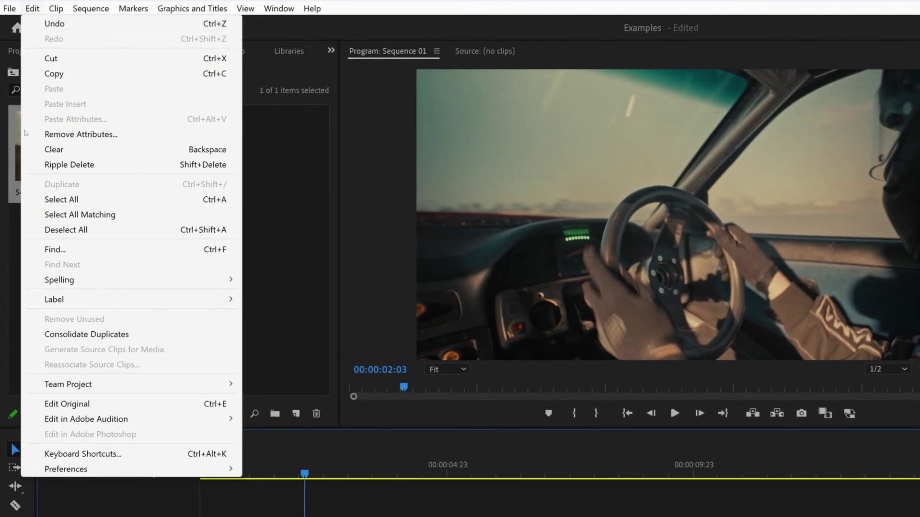
- Set the default media scaling to "Set to frame size" in the Media preferences
mouse_move(110, 436)
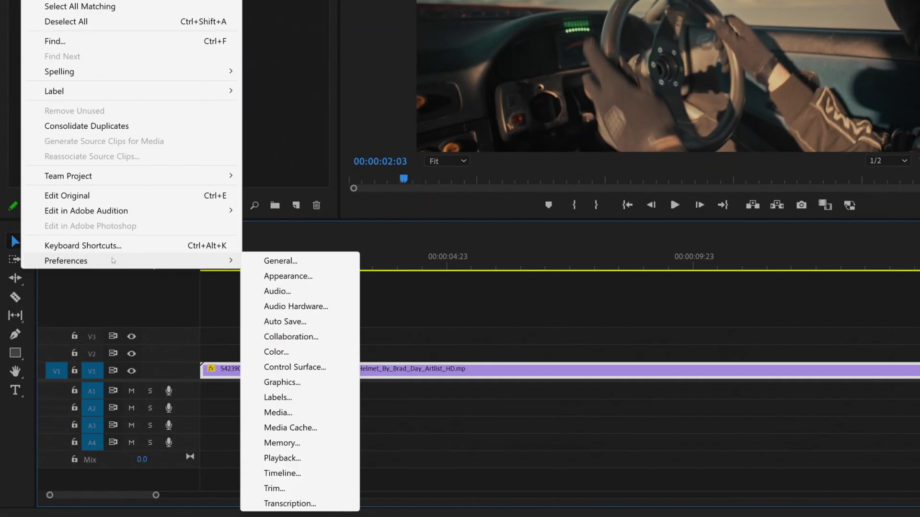
click(279, 413)
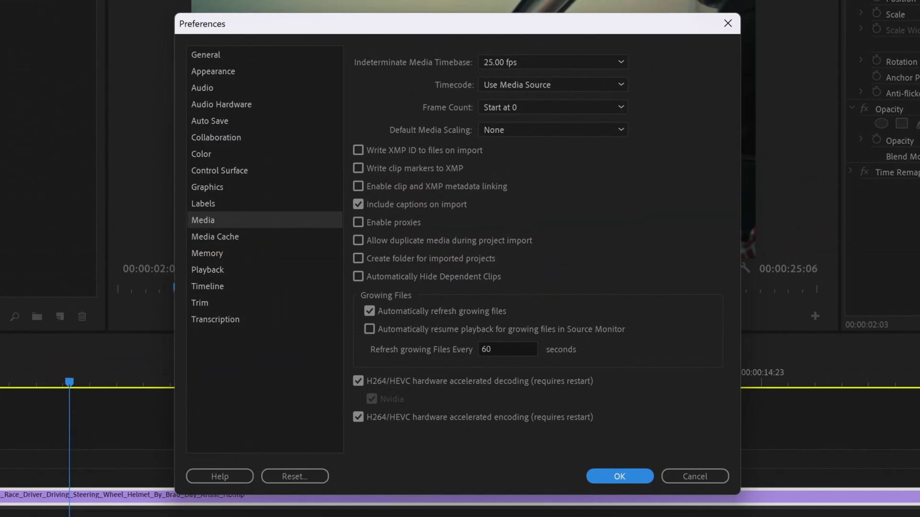
scroll(547, 130, down, 1)
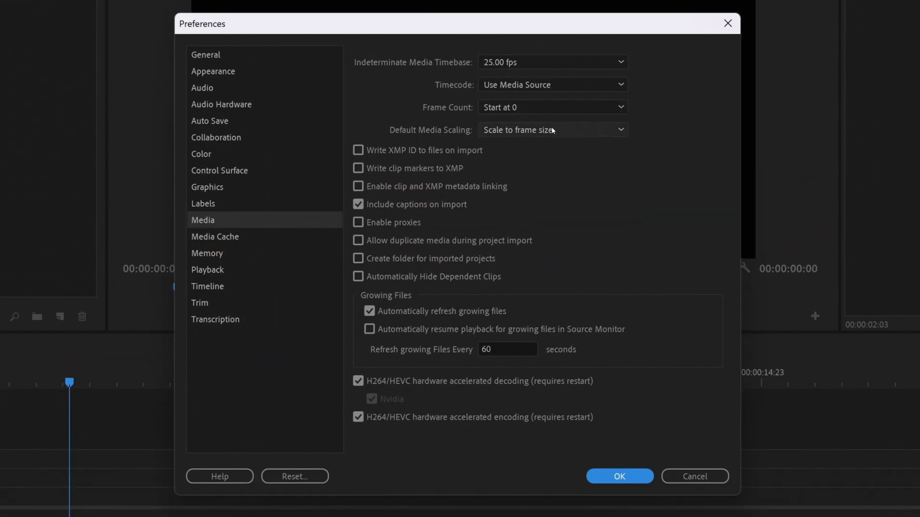
click(551, 130)
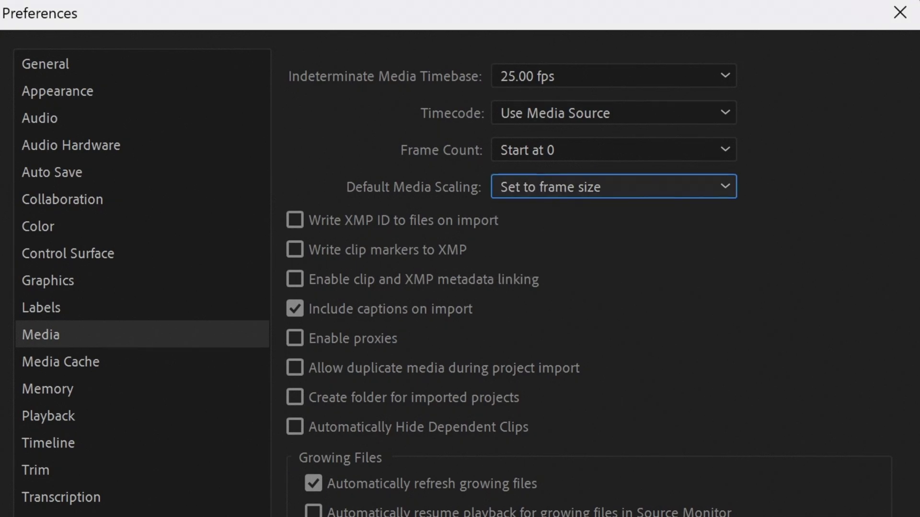
key(Return)
- Place the race driver clip at the start of track V1 in Sequence 01 and scrub through it
drag(54, 115, 144, 412)
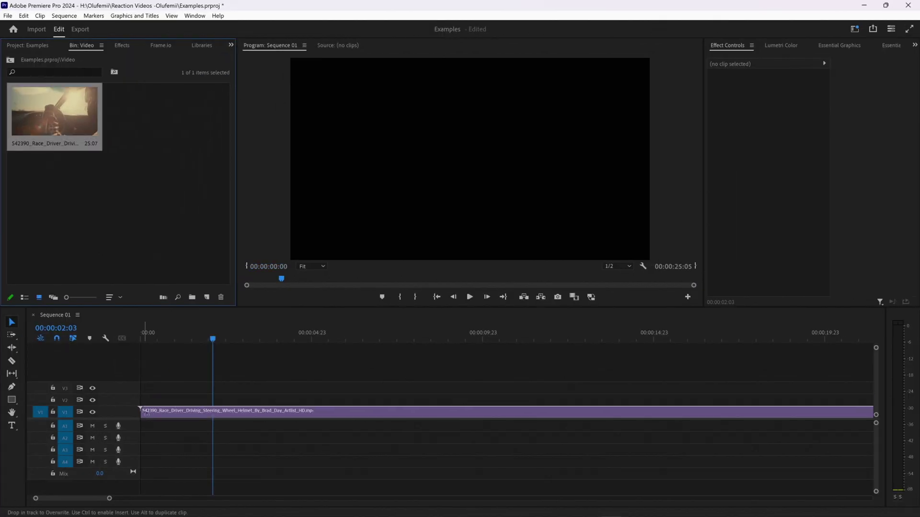
click(537, 281)
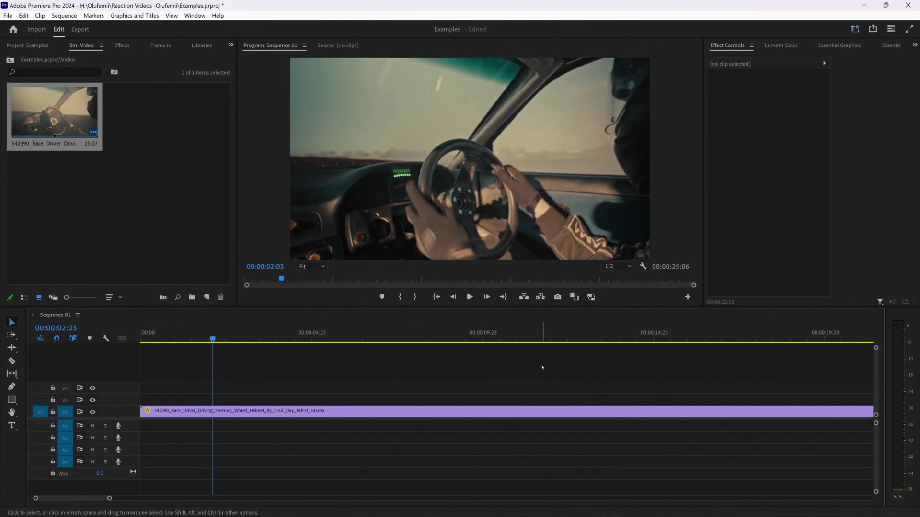
drag(218, 332, 631, 382)
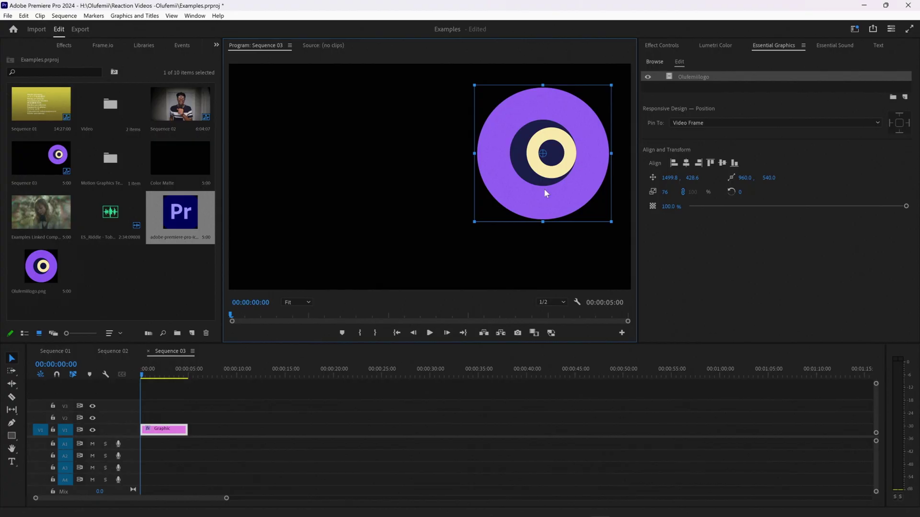
- Turn on Snap in Program Monitor and reposition the circular logo graphic around the centre of the frame
drag(545, 193, 392, 227)
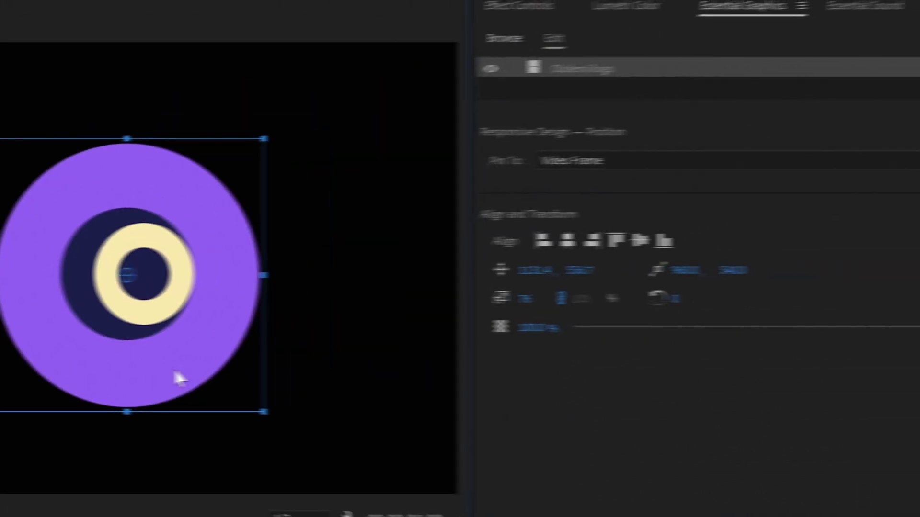
click(474, 247)
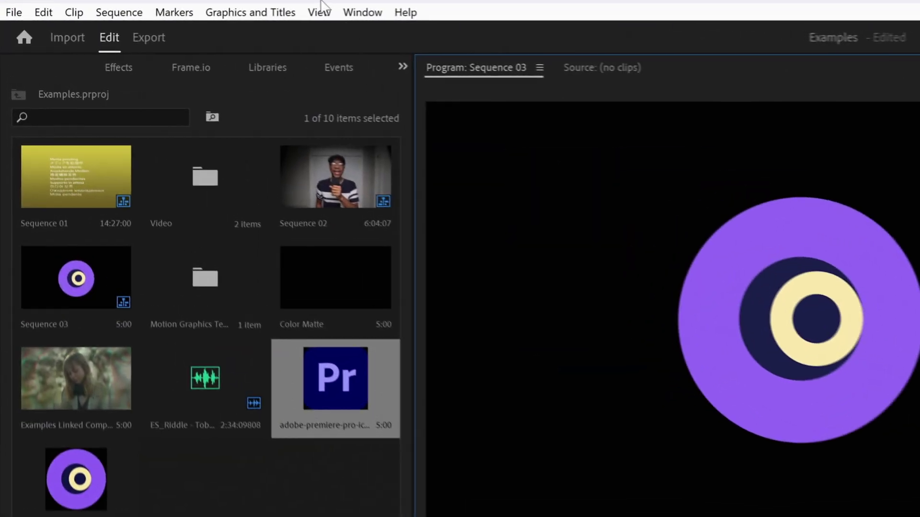
click(319, 12)
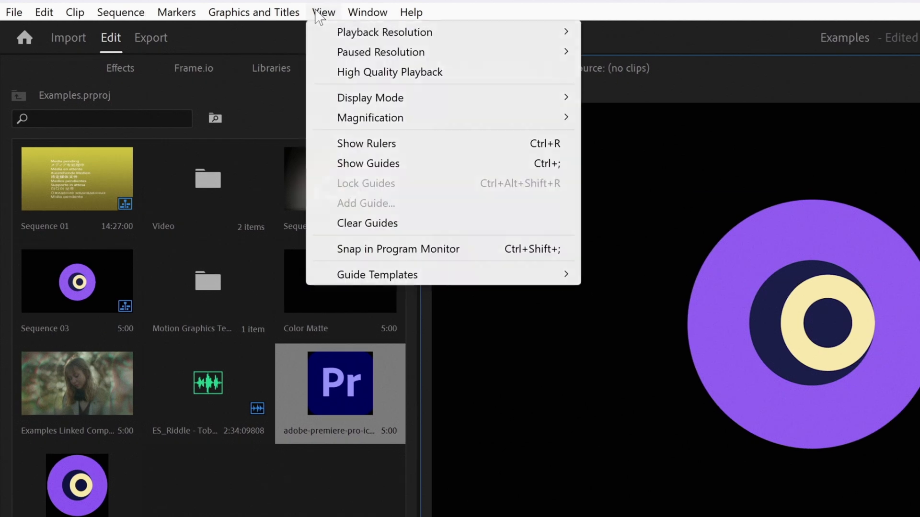
click(456, 253)
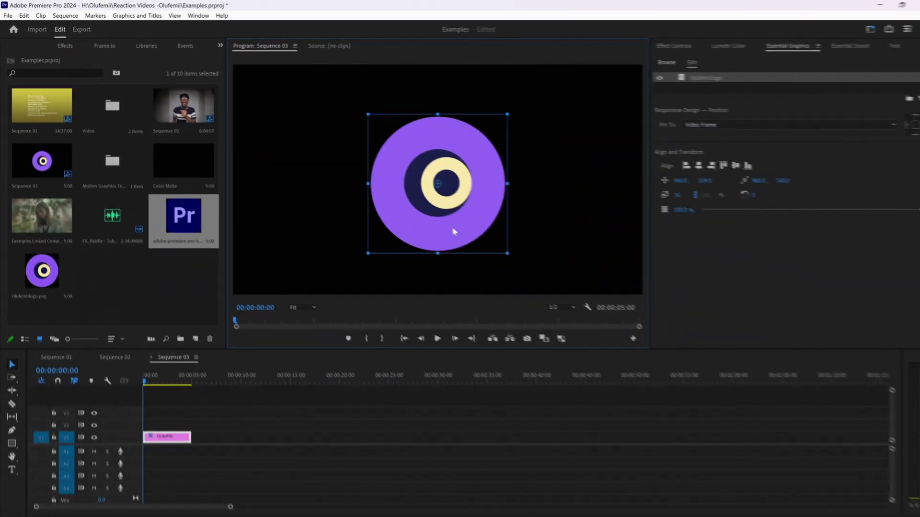
mouse_move(454, 230)
mouse_down()
mouse_move(472, 236)
mouse_move(540, 197)
mouse_move(443, 197)
mouse_move(438, 227)
mouse_up()
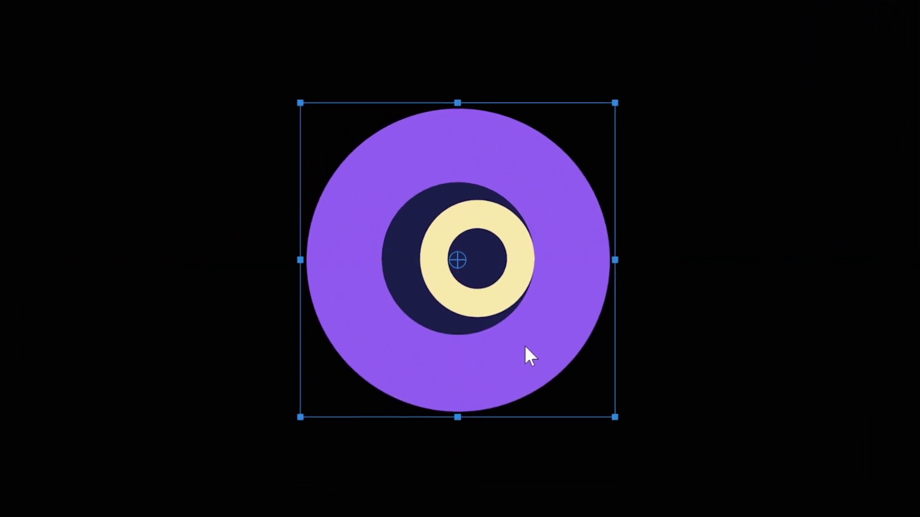
drag(525, 347, 608, 363)
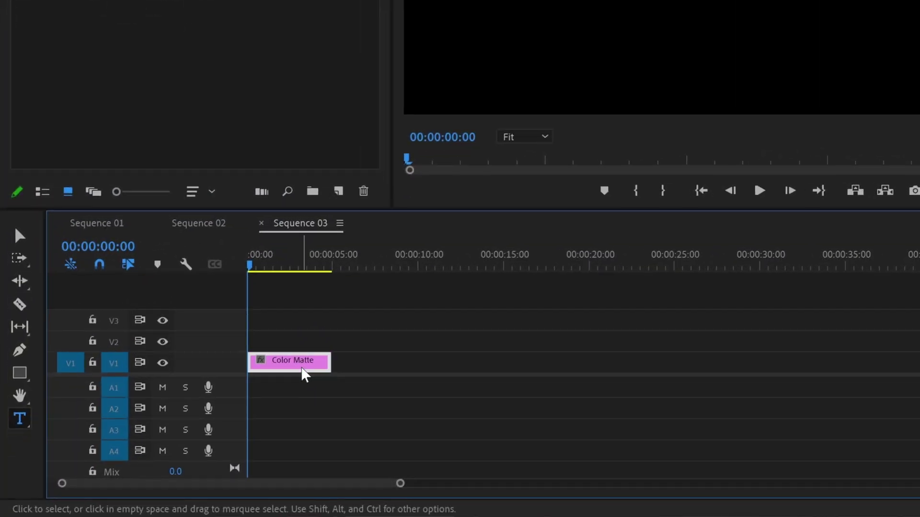
- Replace the Color Matte clip in Sequence 03 with an After Effects composition, and fit the composition view in After Effects
right_click(230, 405)
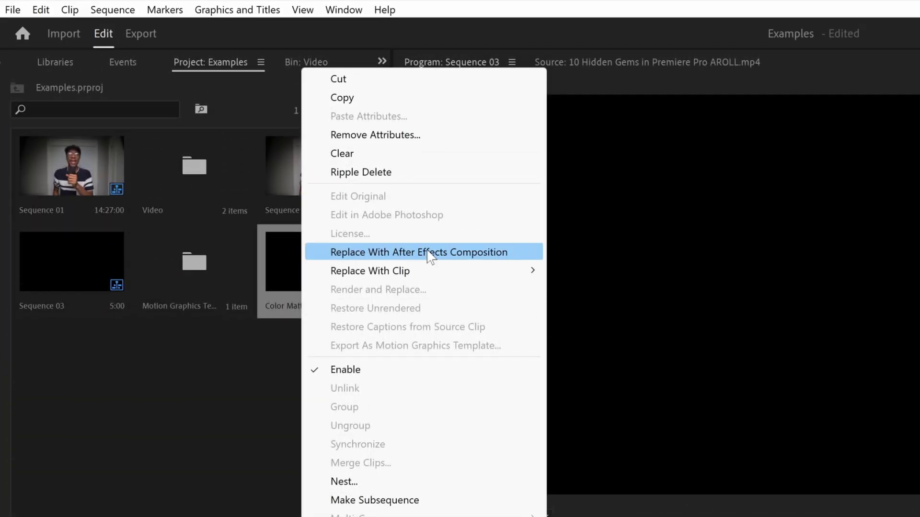
key(Escape)
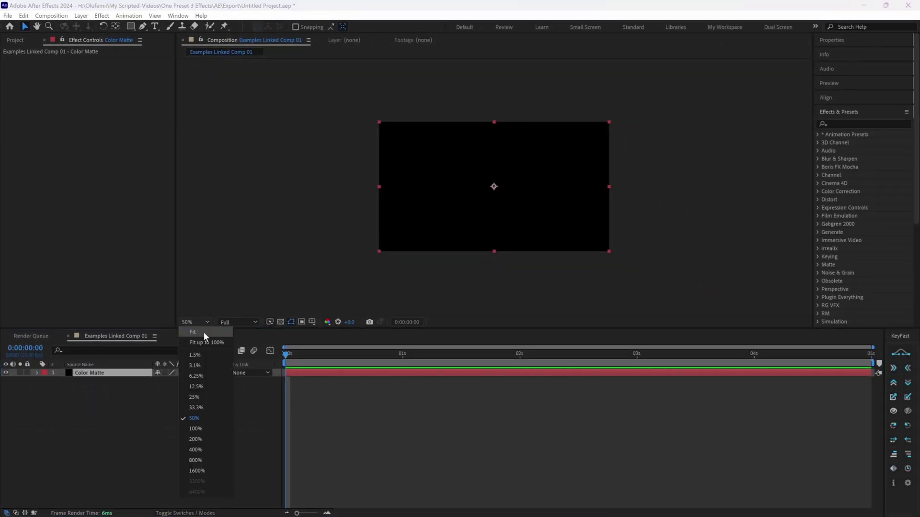
click(203, 332)
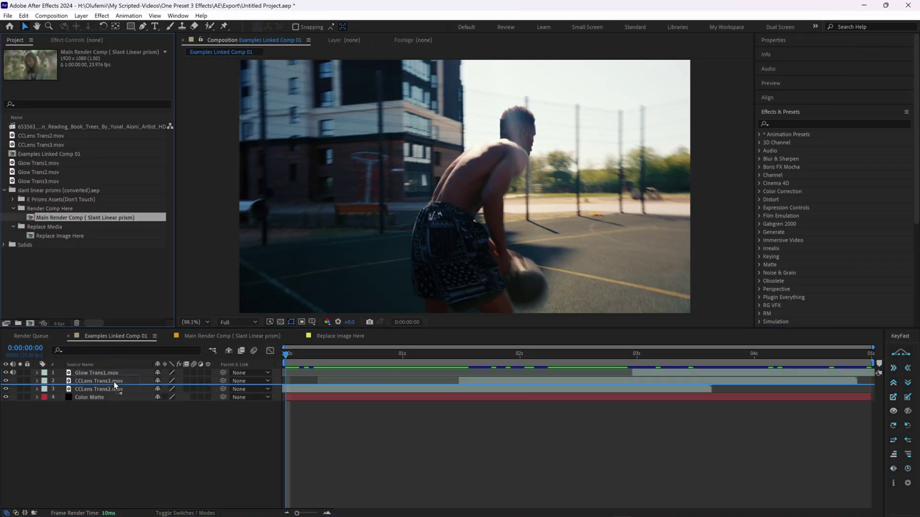
- Add Main Render Comp (Slant Linear prism) to Examples Linked Comp 01 and save the After Effects project
click(126, 373)
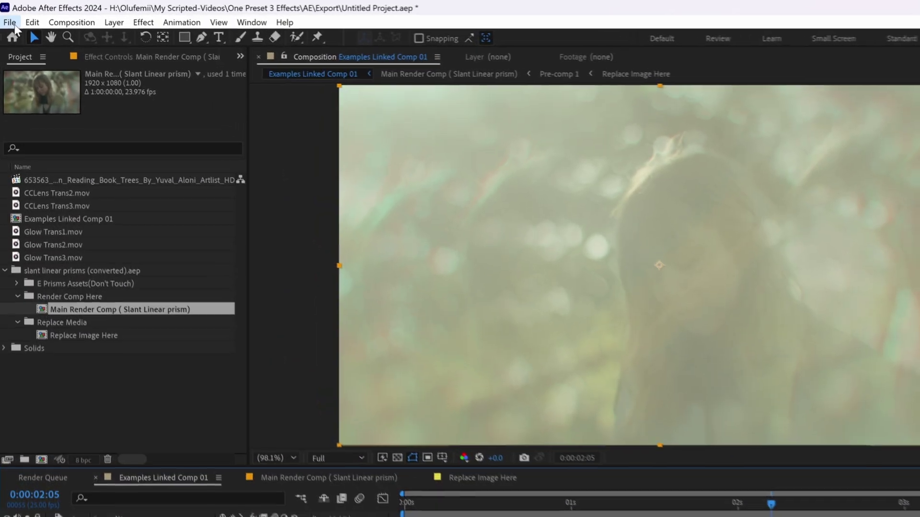
click(9, 16)
click(72, 150)
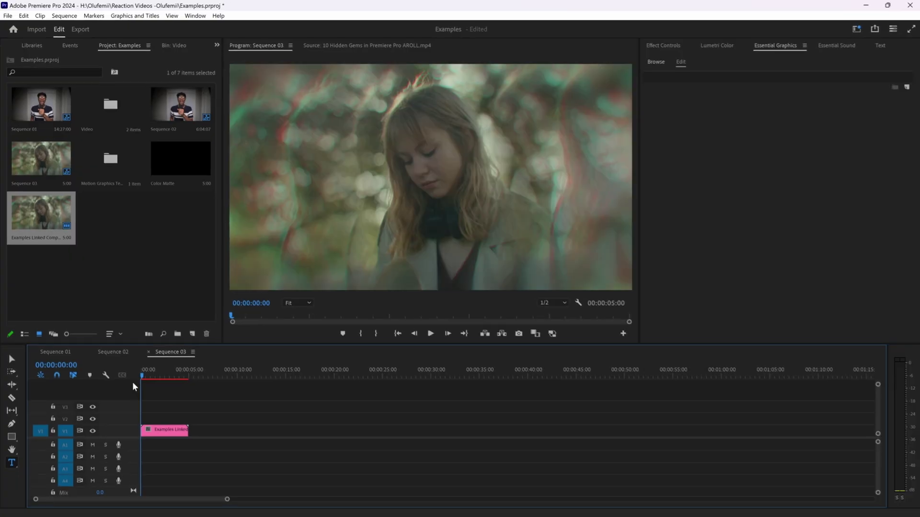
- Switch to Premiere Pro and play back the linked composition in Sequence 03
key(space)
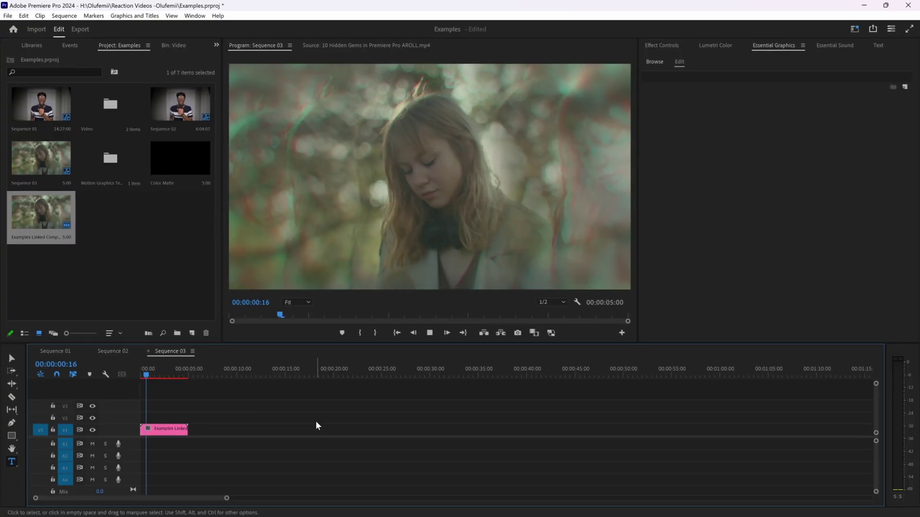
key(space)
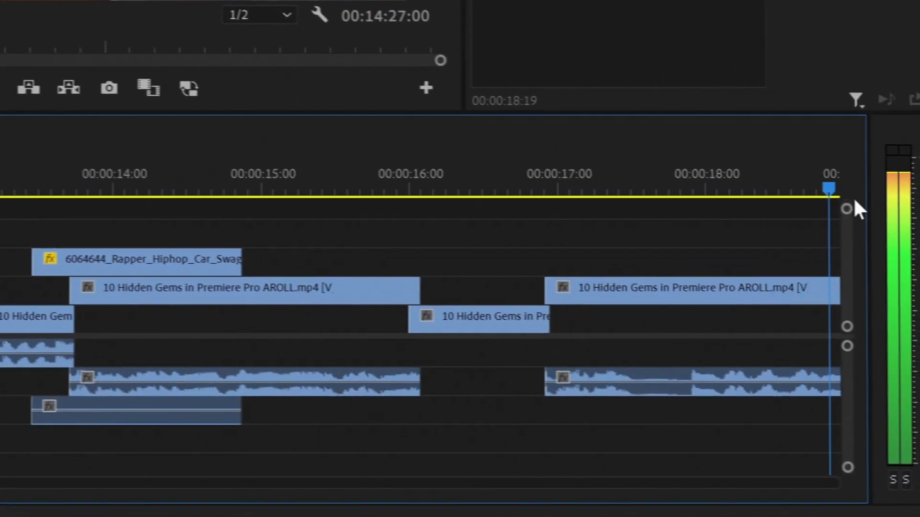
- Match Frame the 10 Hidden Gems clip without audio after 00:00:16:00 in Sequence 01 and place its source audio beneath it on A1
drag(854, 201, 395, 264)
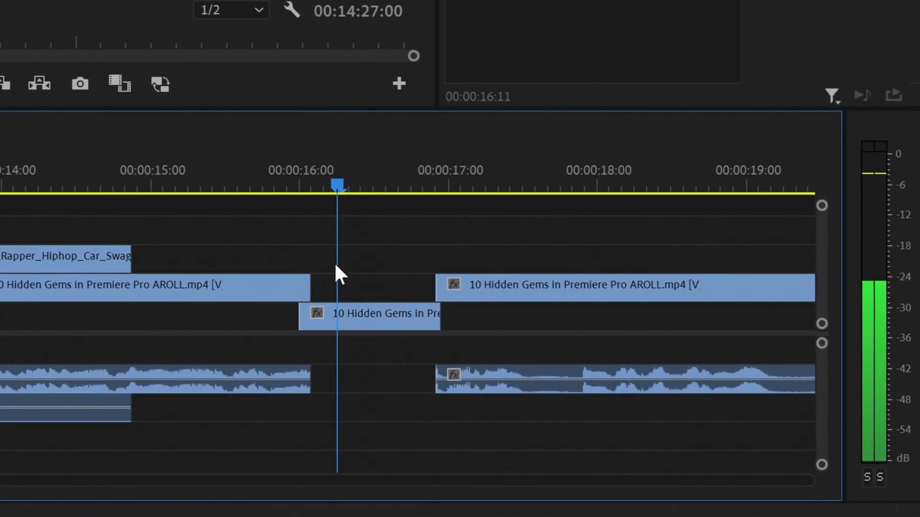
drag(358, 292, 367, 381)
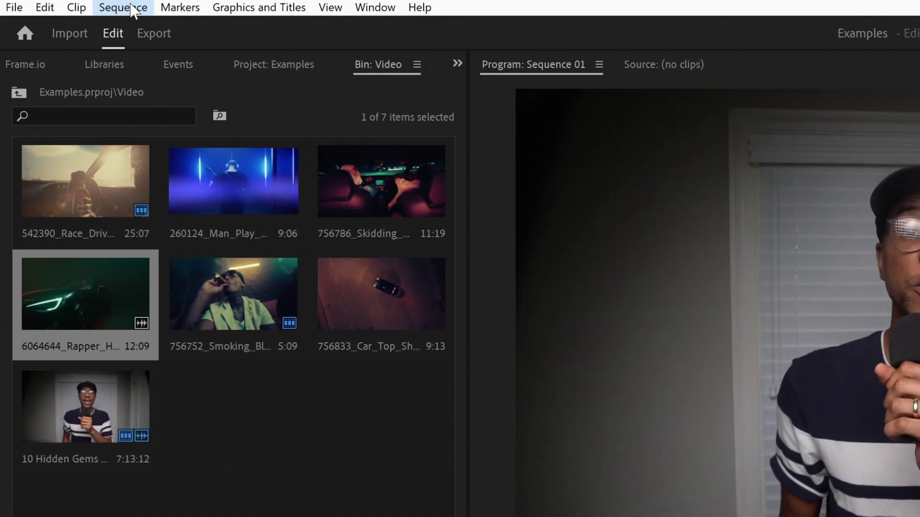
click(129, 8)
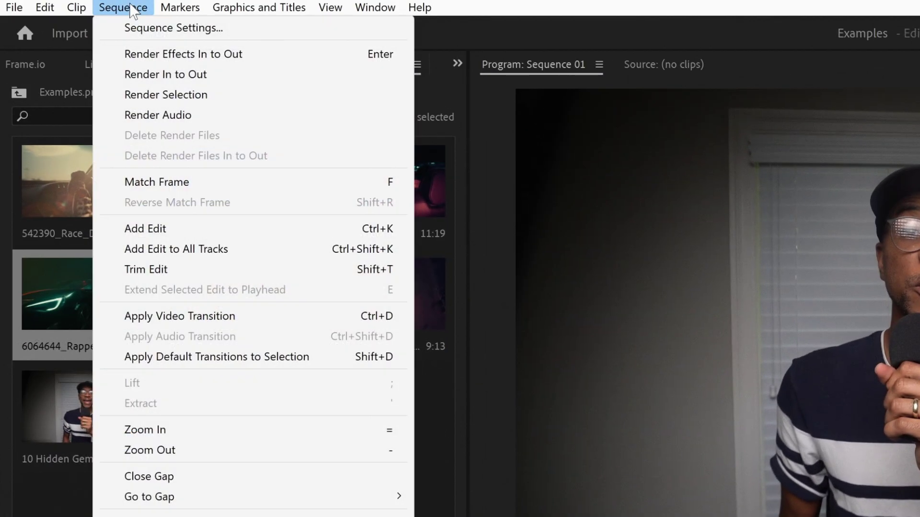
click(207, 190)
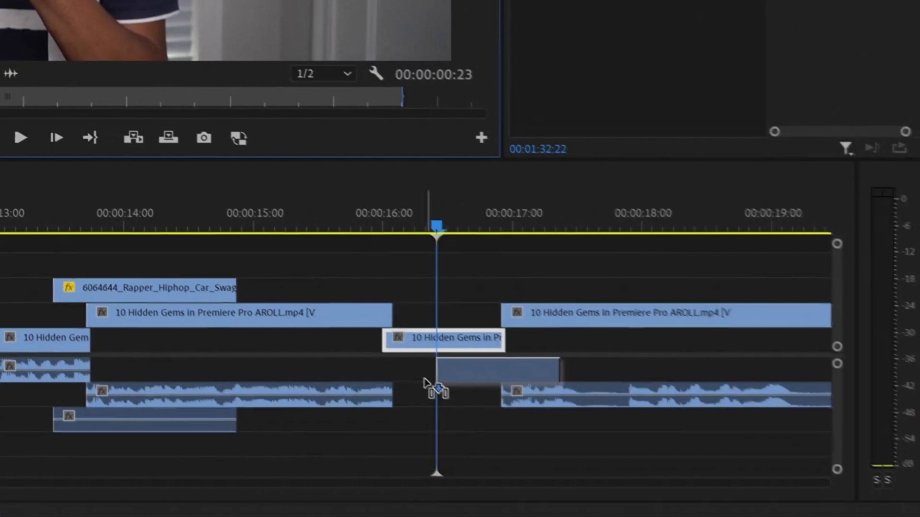
drag(431, 386, 391, 378)
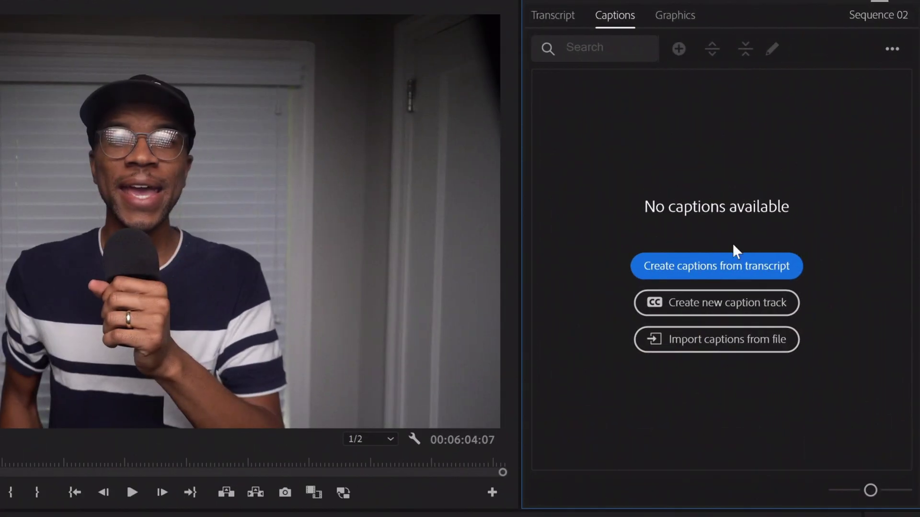
- Create captions from the transcript of Sequence 02
click(717, 265)
click(572, 242)
click(569, 241)
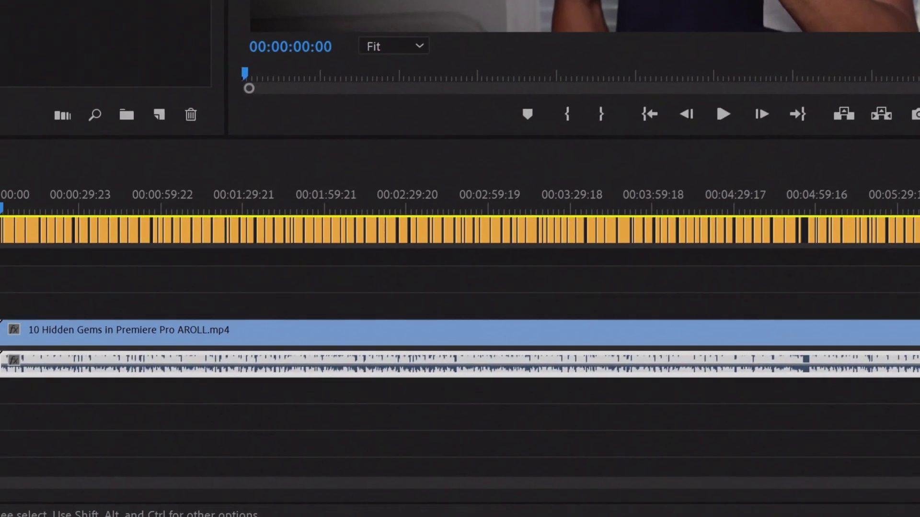
- Upgrade all captions in Sequence 02 to graphics and scrub through the start of the sequence
click(80, 192)
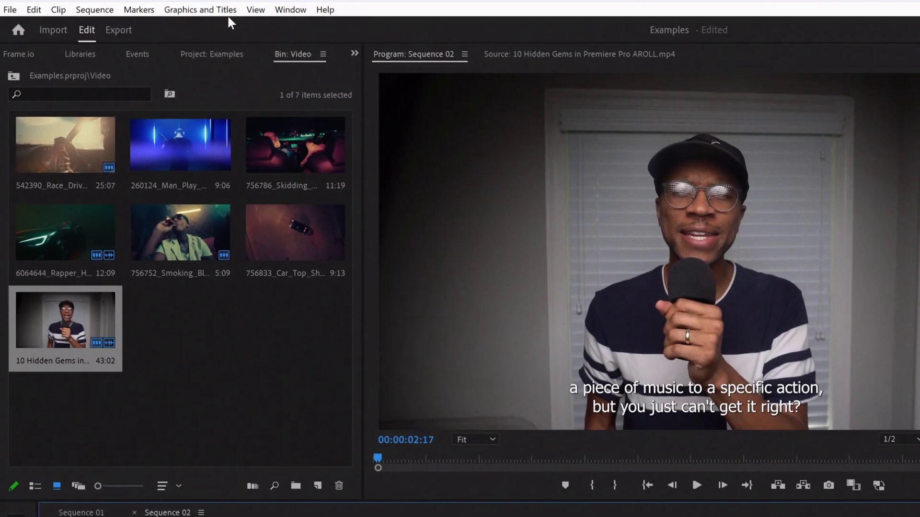
click(205, 11)
click(249, 199)
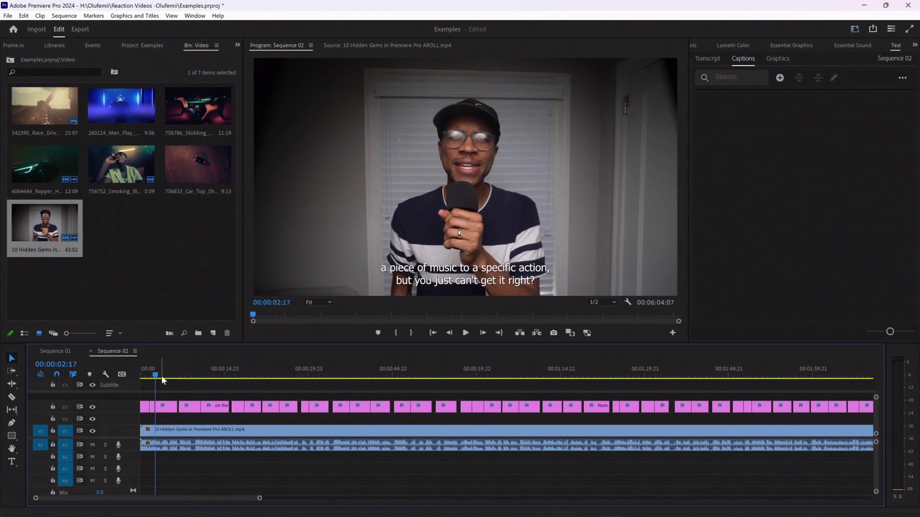
drag(162, 376, 165, 375)
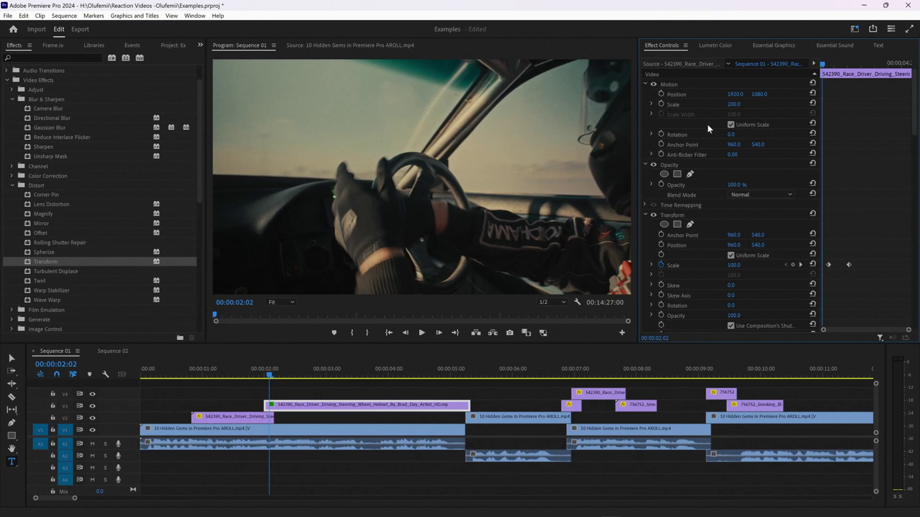
- Filter the race driver clip's effect controls to show only keyframed properties, and select the Transform effect's Scale
scroll(525, 212, down, 10)
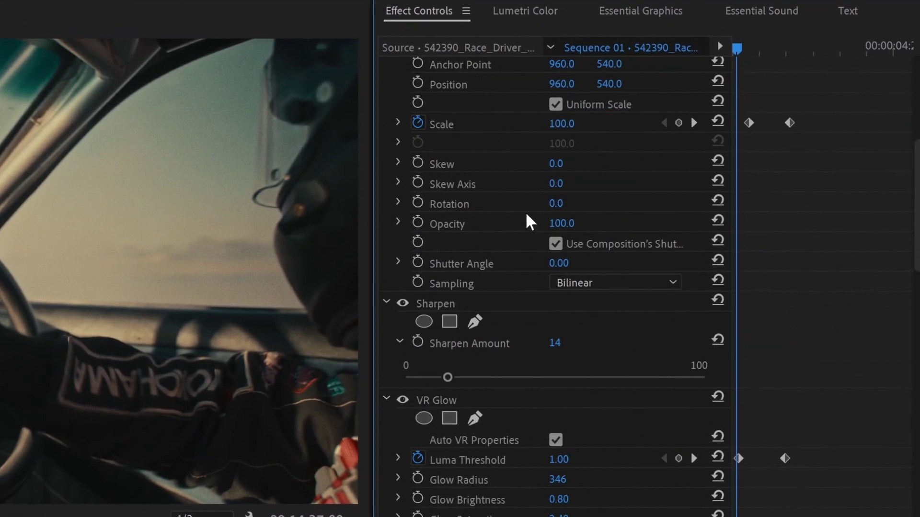
scroll(530, 318, down, 15)
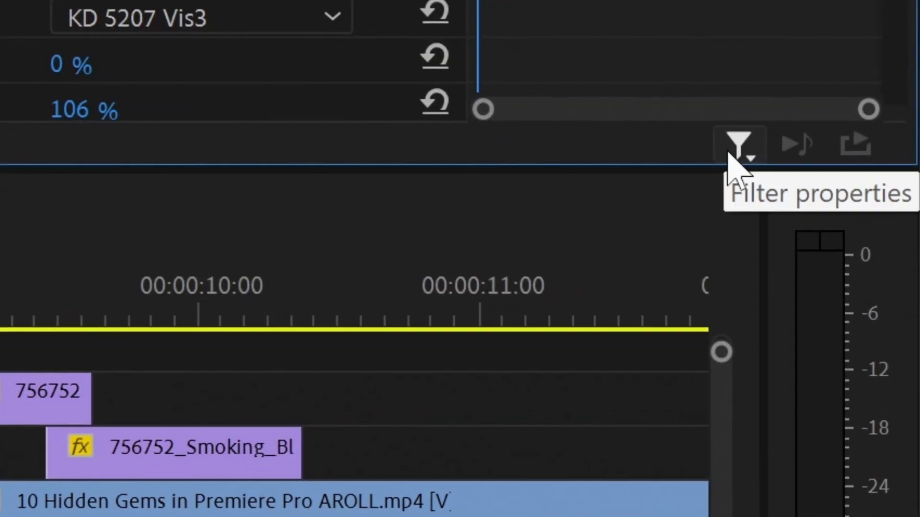
click(819, 322)
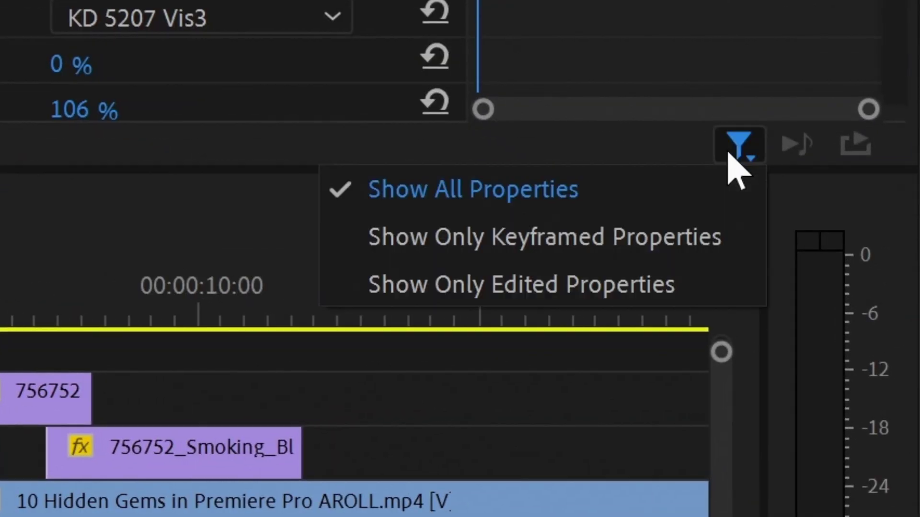
click(624, 238)
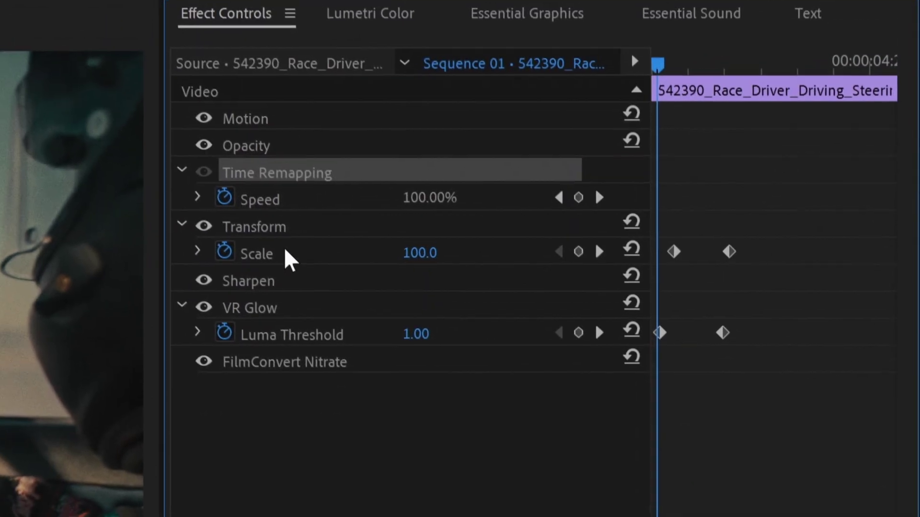
click(256, 258)
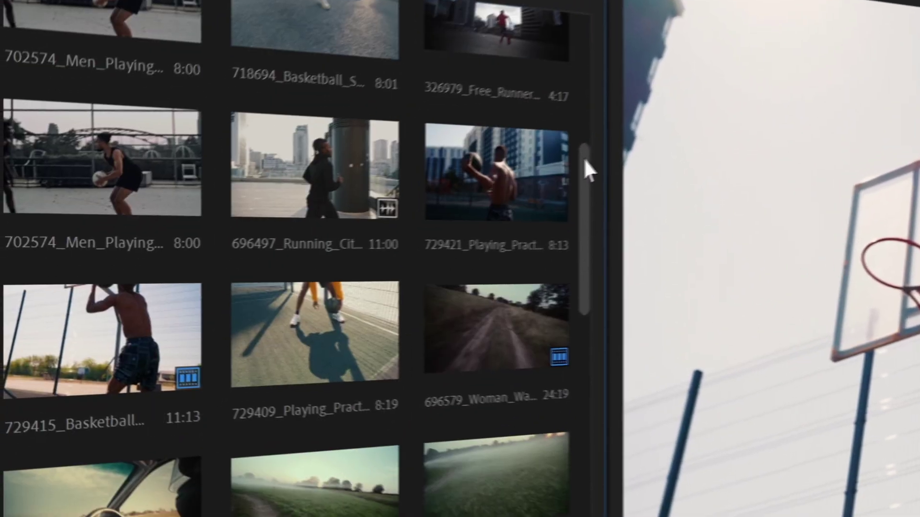
- Hide the selected clips in the Video bin, and restore them with View Hidden
drag(586, 163, 694, 375)
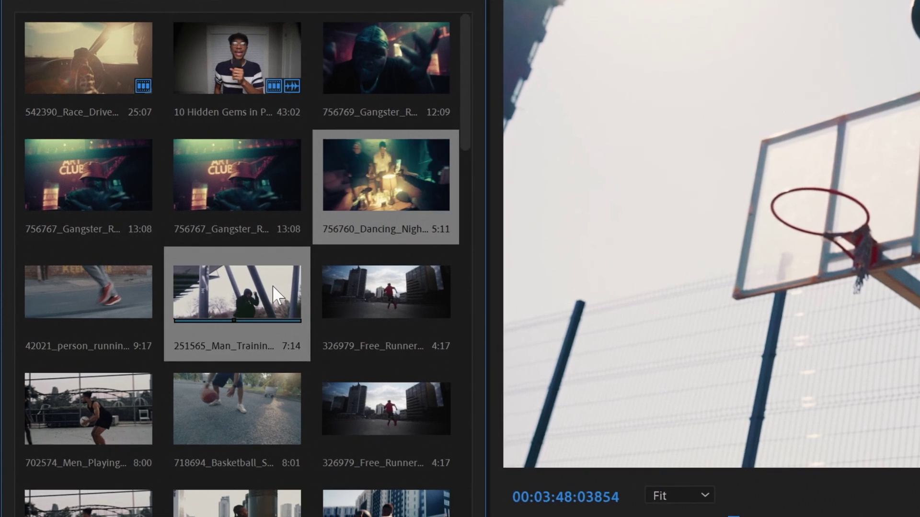
right_click(200, 163)
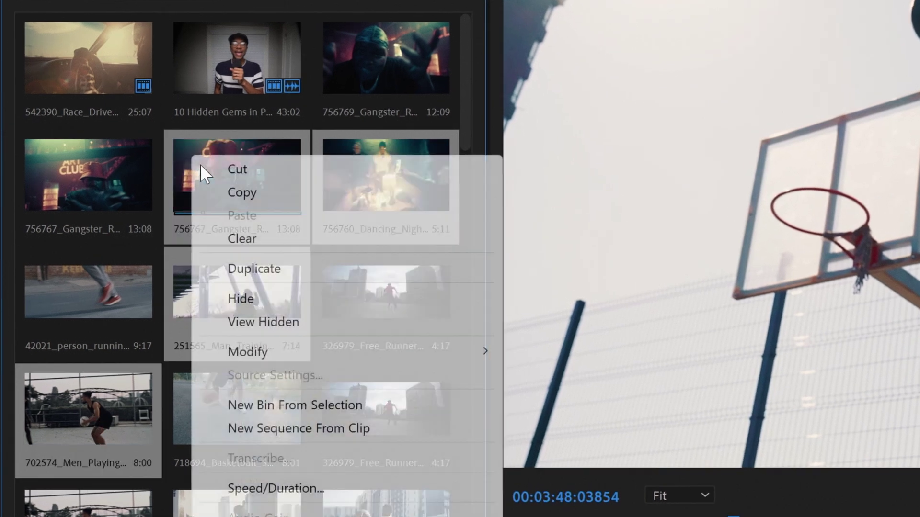
click(247, 301)
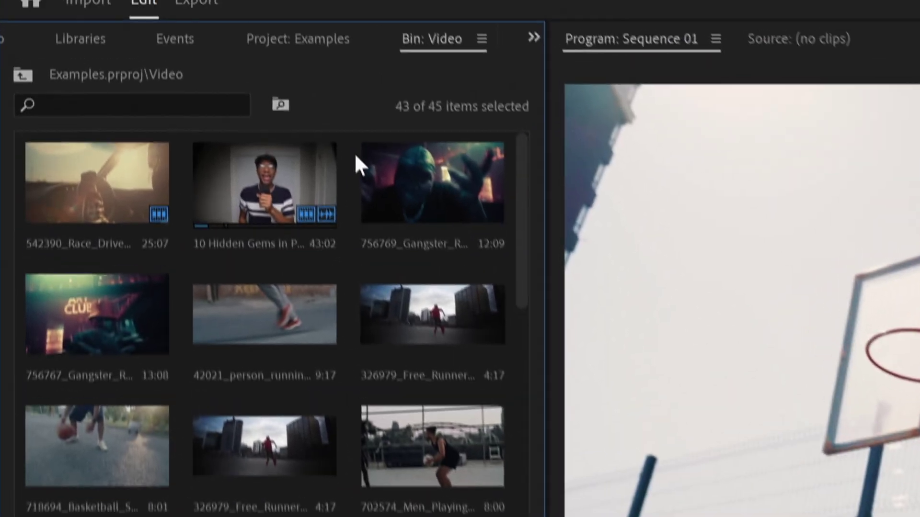
right_click(361, 179)
click(441, 199)
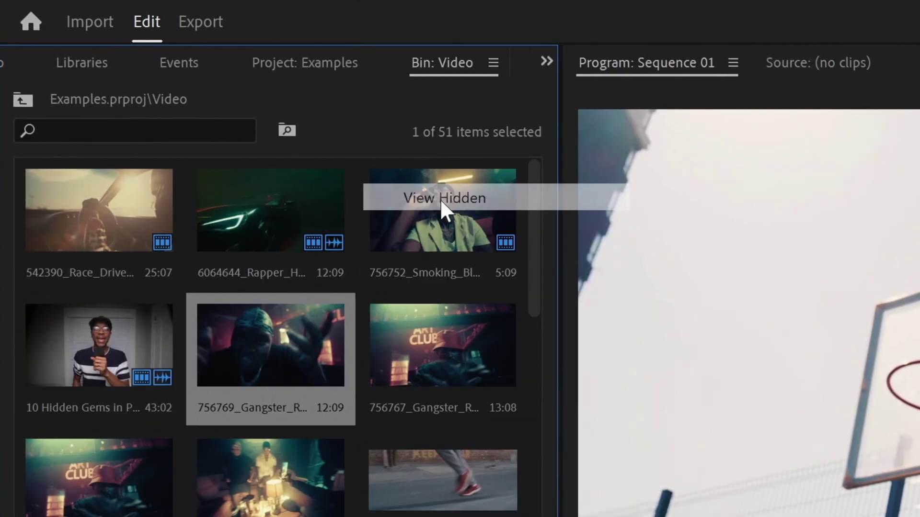